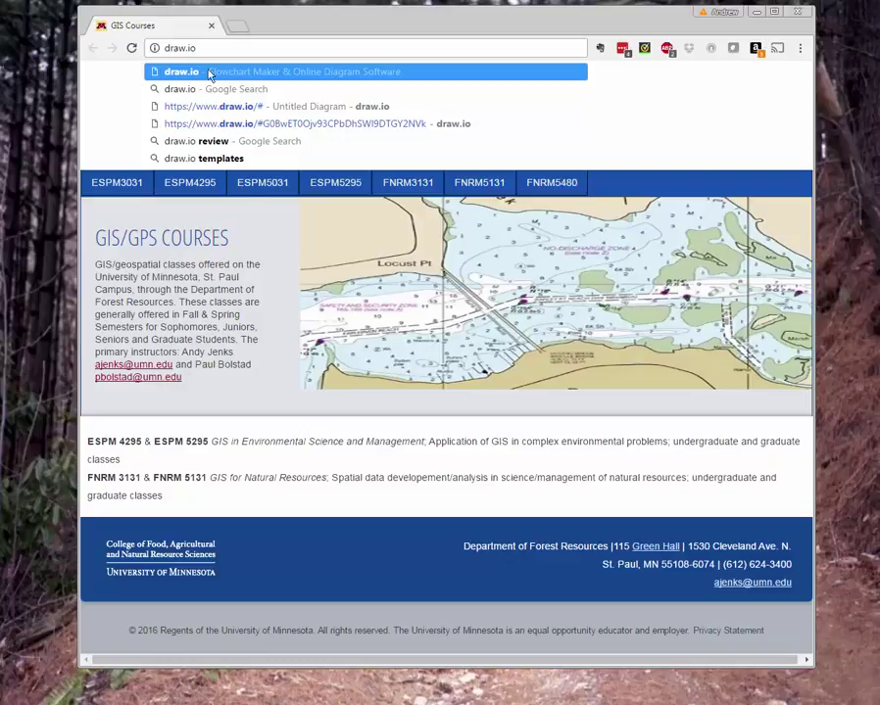
Open draw.io and create a new Google Drive diagram from the uncoloured vertical process template in the Flowcharts category.
key("Return")
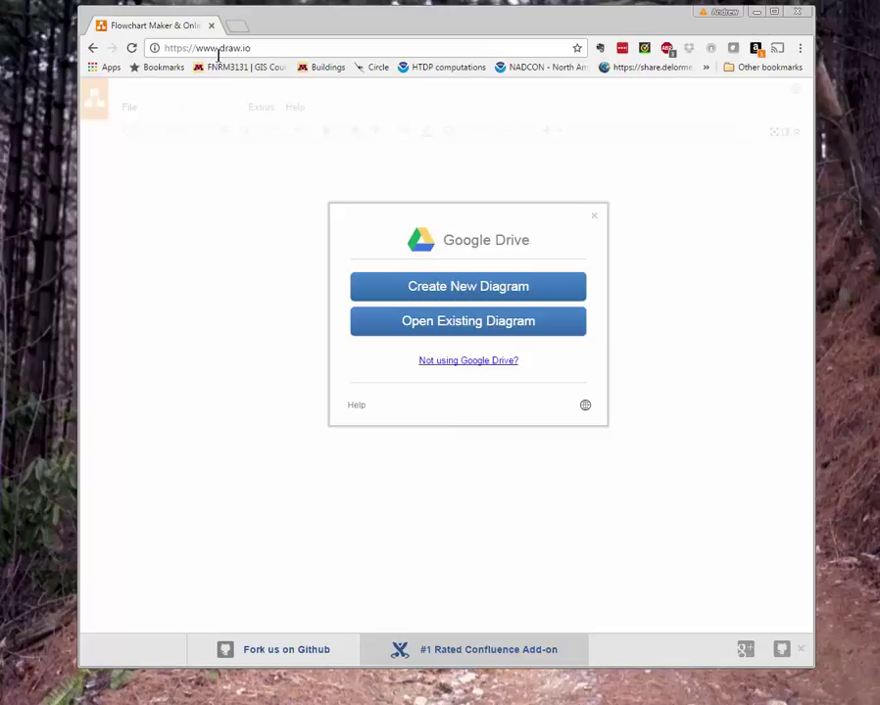
left_click(446, 287)
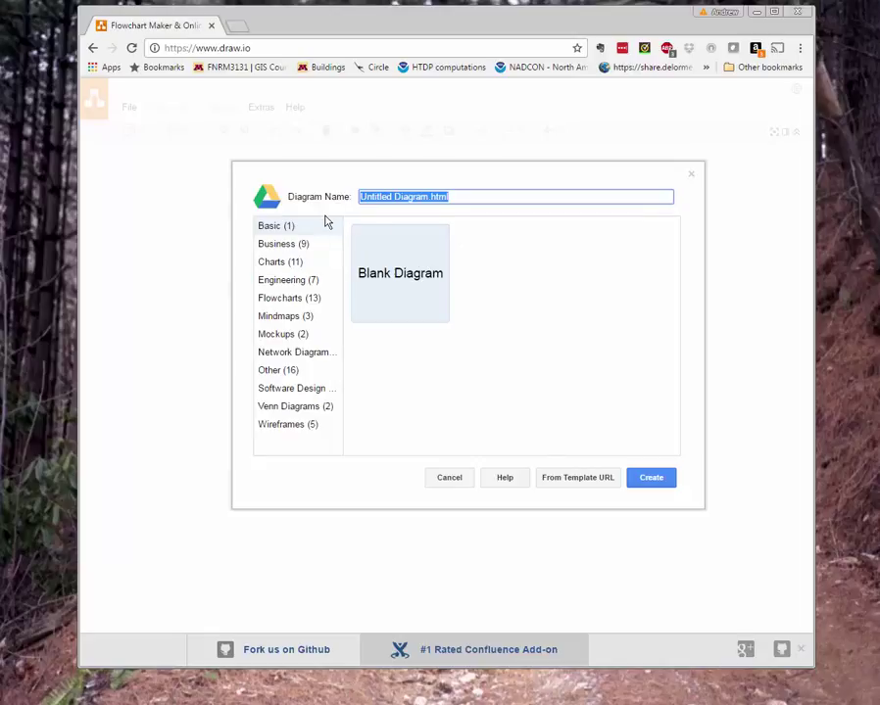
left_click(283, 303)
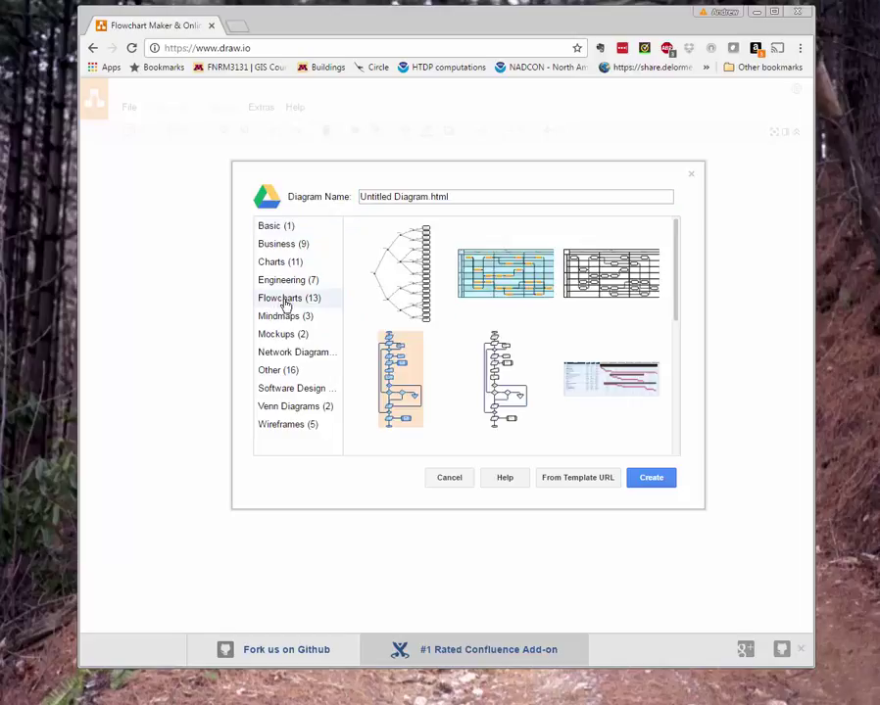
left_click(499, 382)
left_click(650, 481)
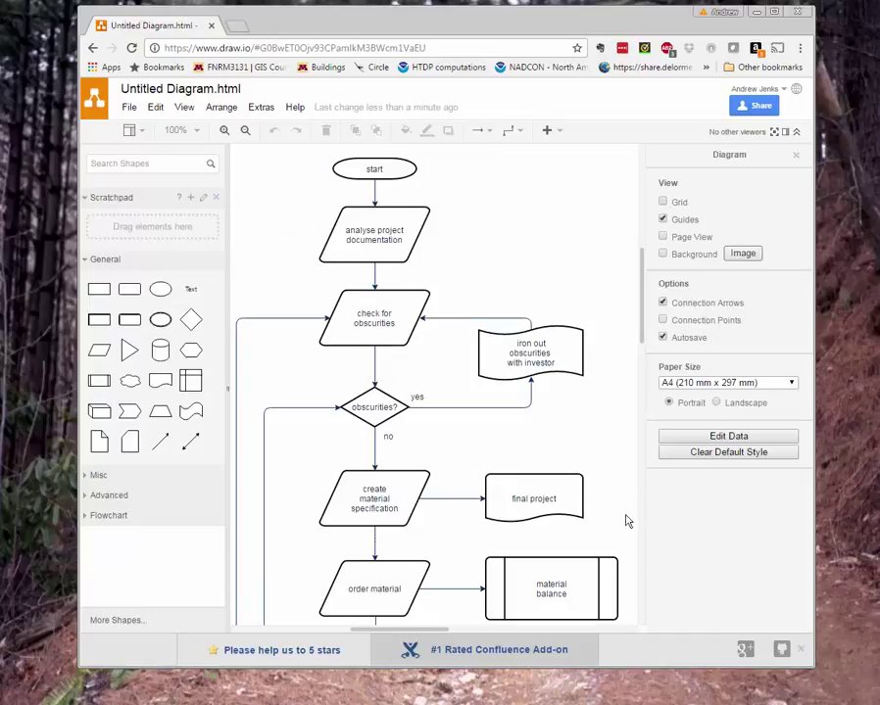
Delete all shapes and connectors of the template to get an empty canvas.
left_click_drag(641, 323, 596, 323)
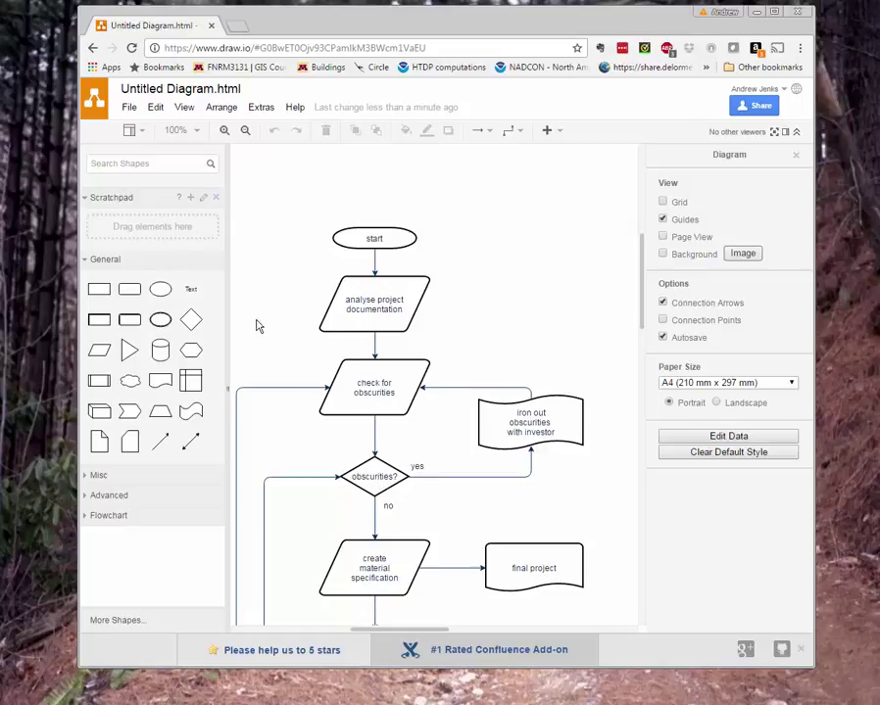
left_click(156, 109)
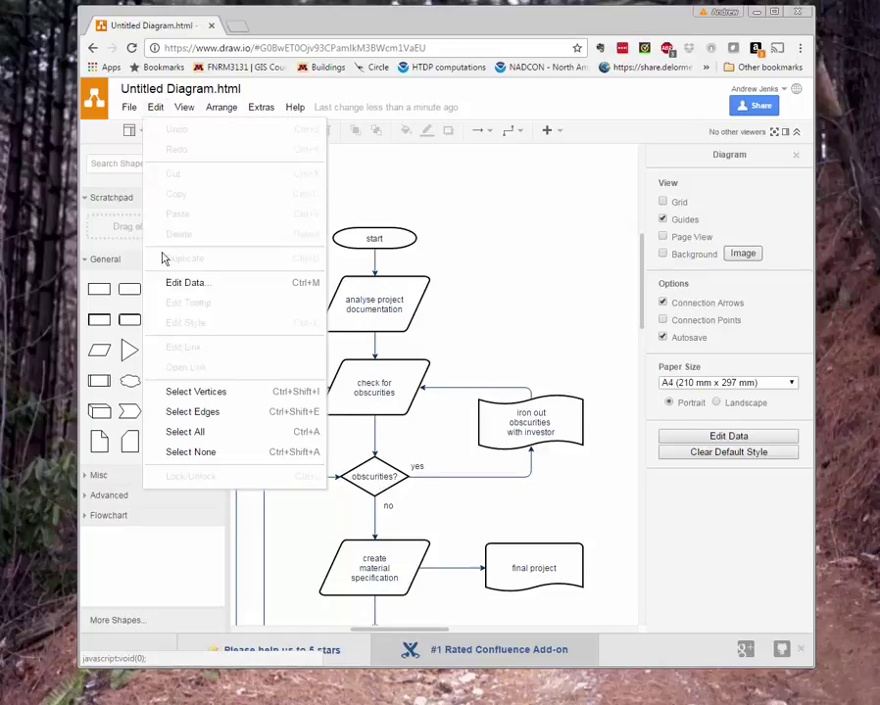
left_click(171, 432)
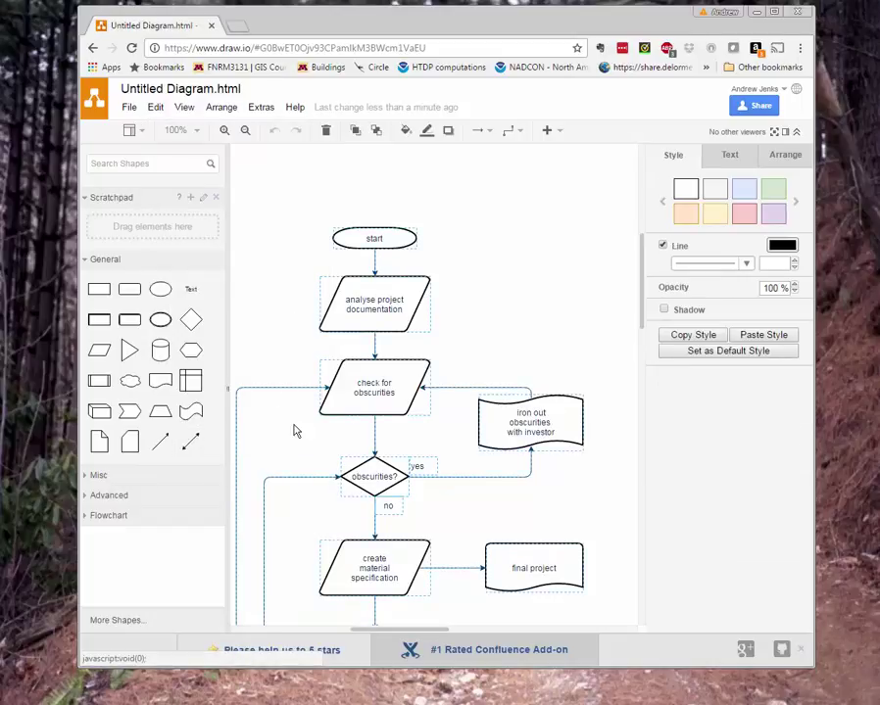
key("Delete")
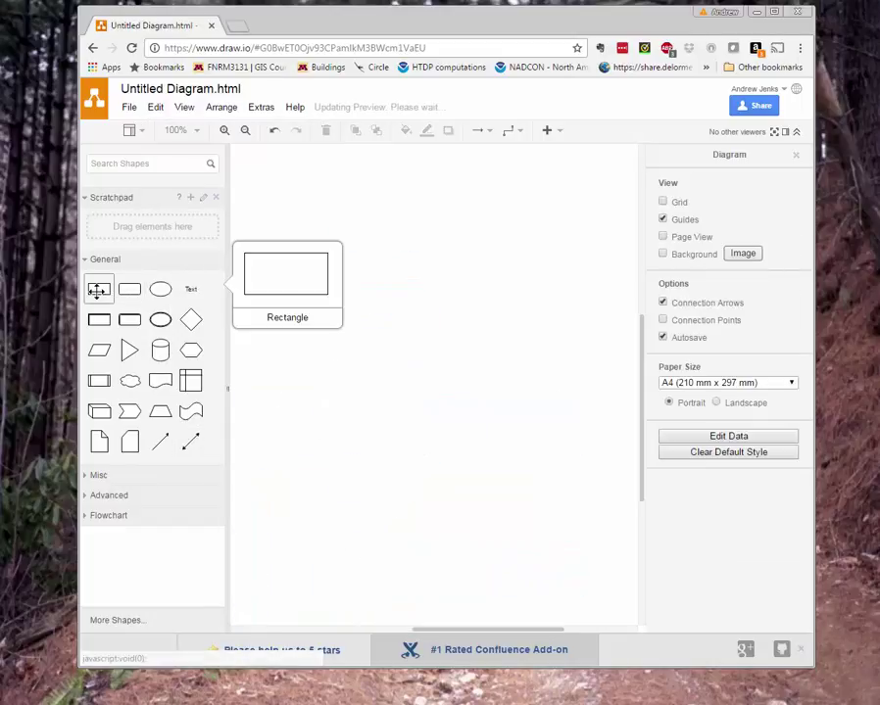
Add three plain rectangles and arrange them in a horizontal row near the top of the canvas.
left_click(97, 289)
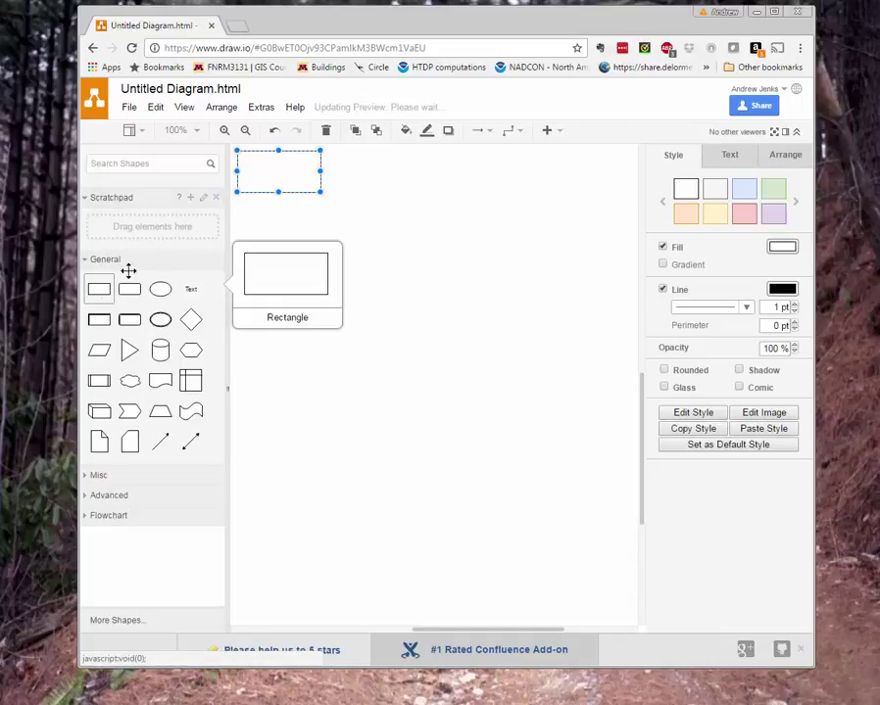
left_click_drag(266, 180, 566, 221)
left_click(98, 289)
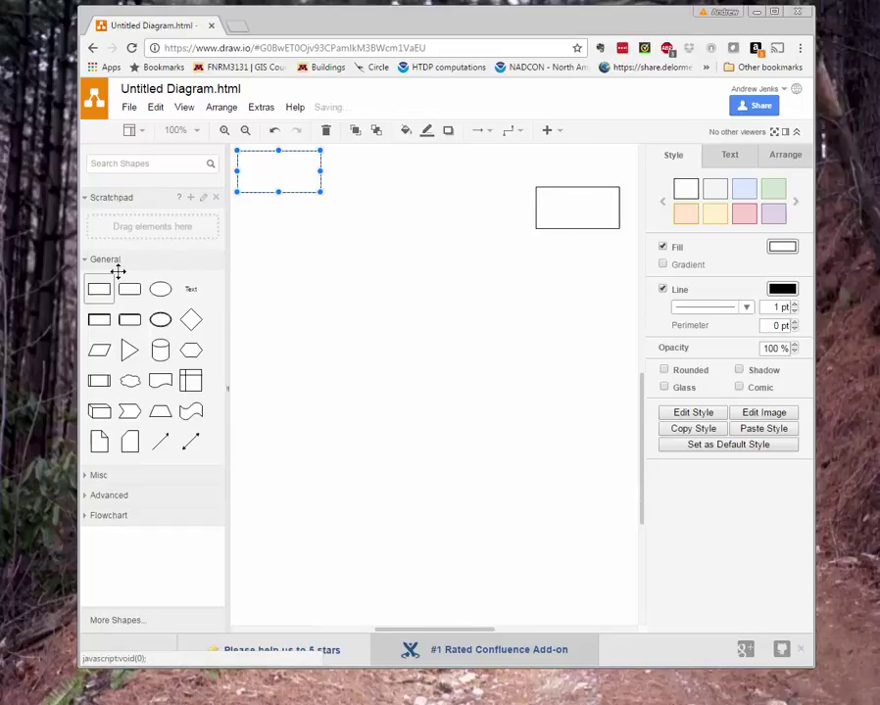
left_click_drag(281, 177, 472, 218)
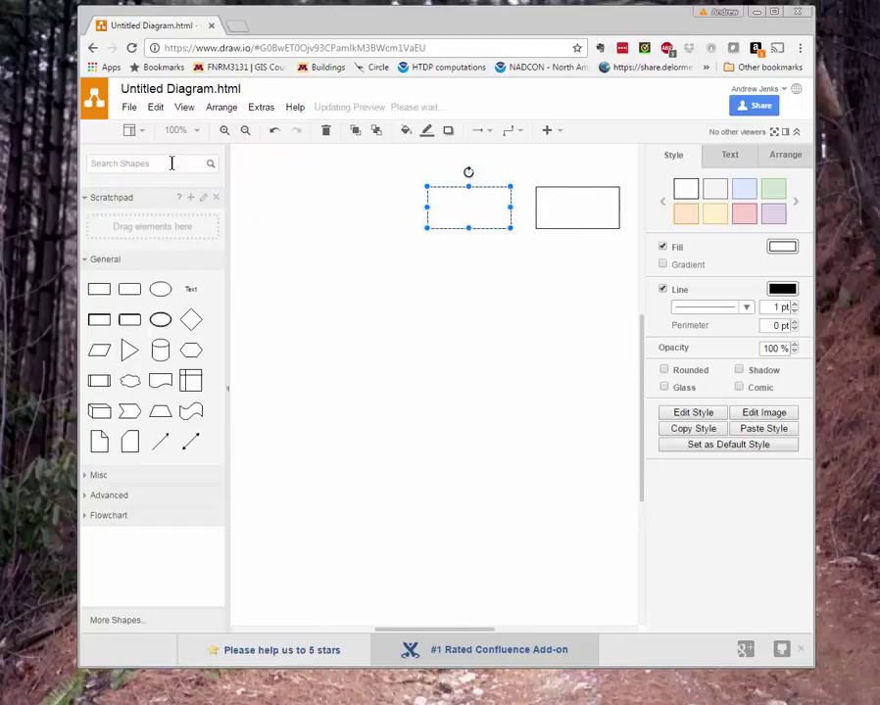
left_click(99, 289)
left_click_drag(277, 168, 354, 206)
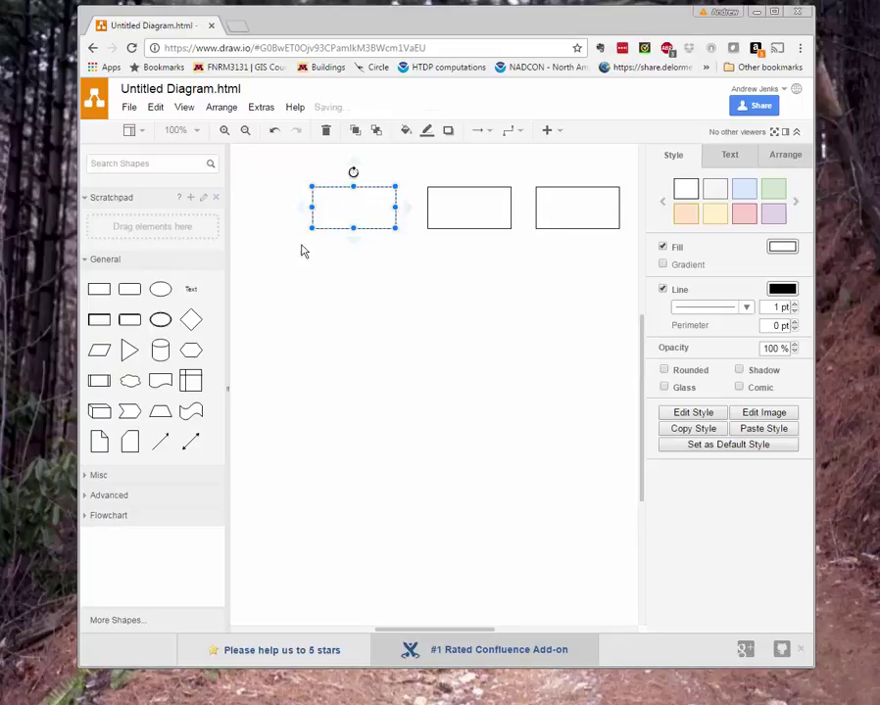
Place an ellipse under the rightmost and middle rectangles, and add another rectangle below the rightmost ellipse.
left_click(160, 289)
left_click_drag(265, 173, 568, 281)
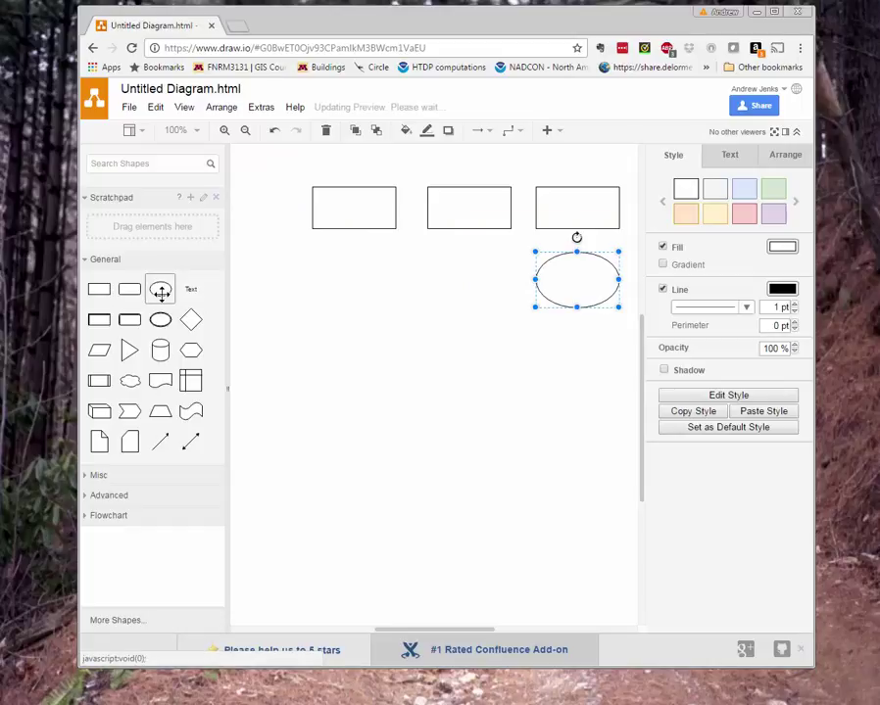
left_click_drag(161, 290, 440, 255)
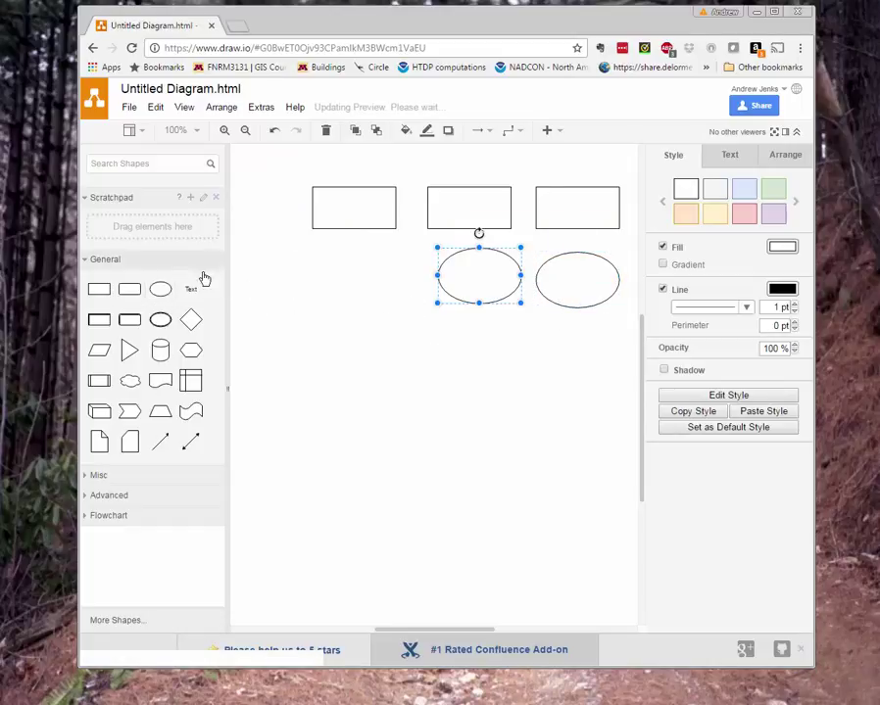
left_click(99, 289)
left_click_drag(294, 184, 572, 358)
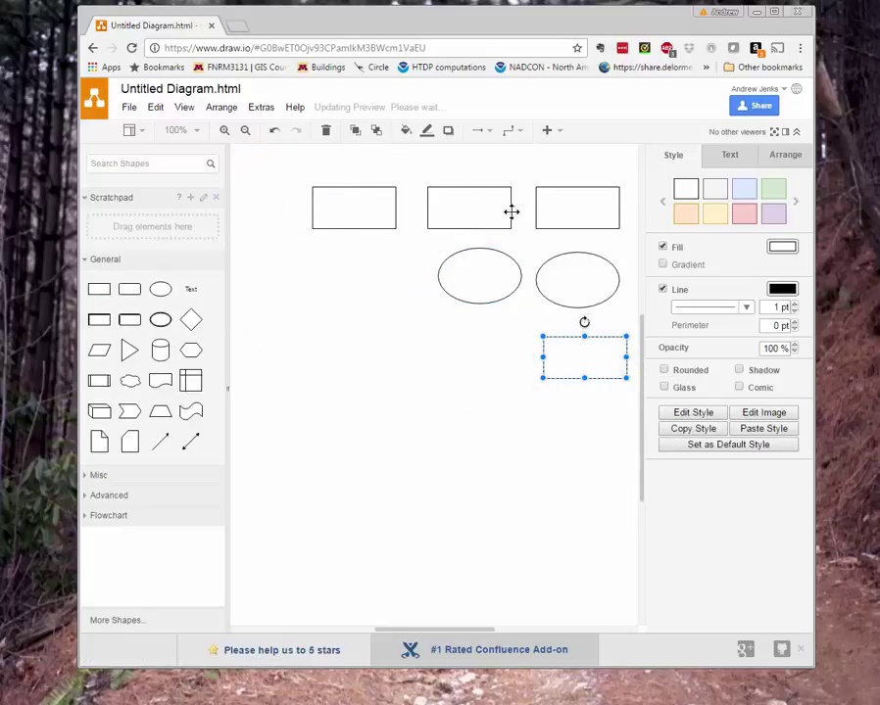
Connect with arrows the rightmost rectangle to its ellipse, that ellipse to the lower rectangle, and the middle ellipse to the rectangle above it.
left_click(480, 131)
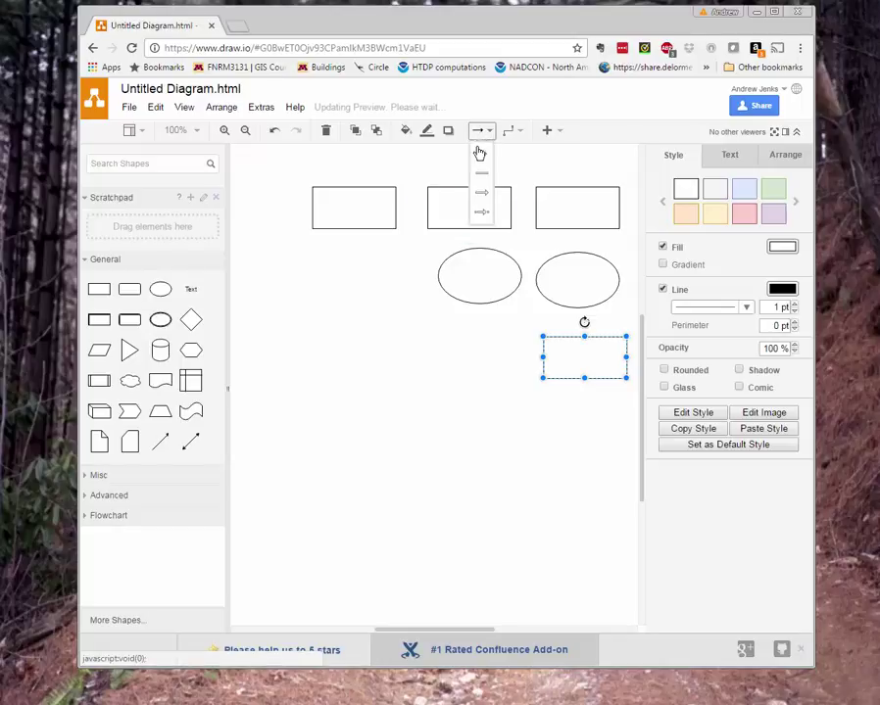
left_click(479, 153)
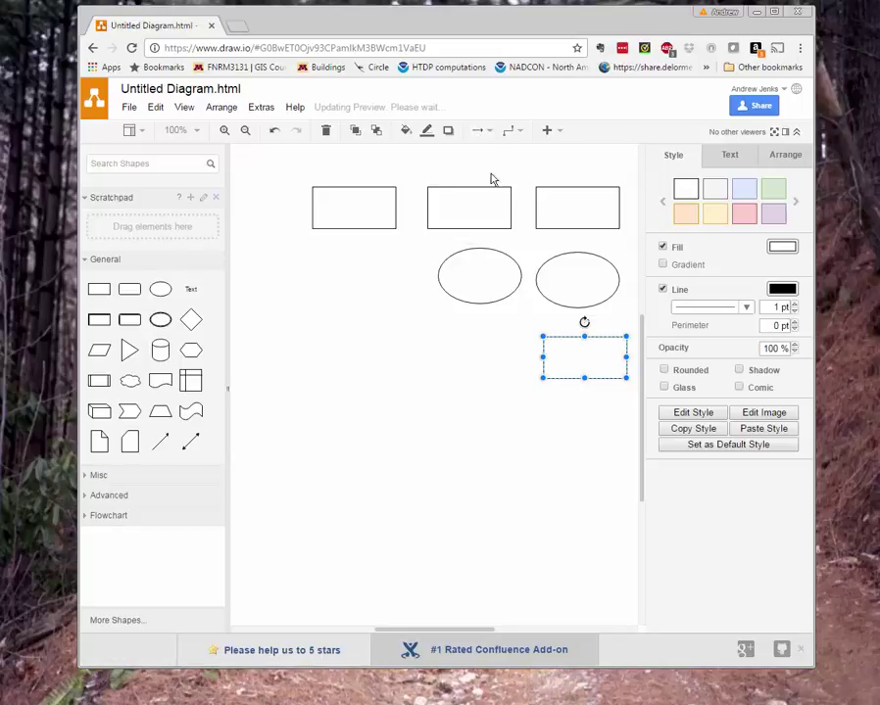
left_click(577, 238)
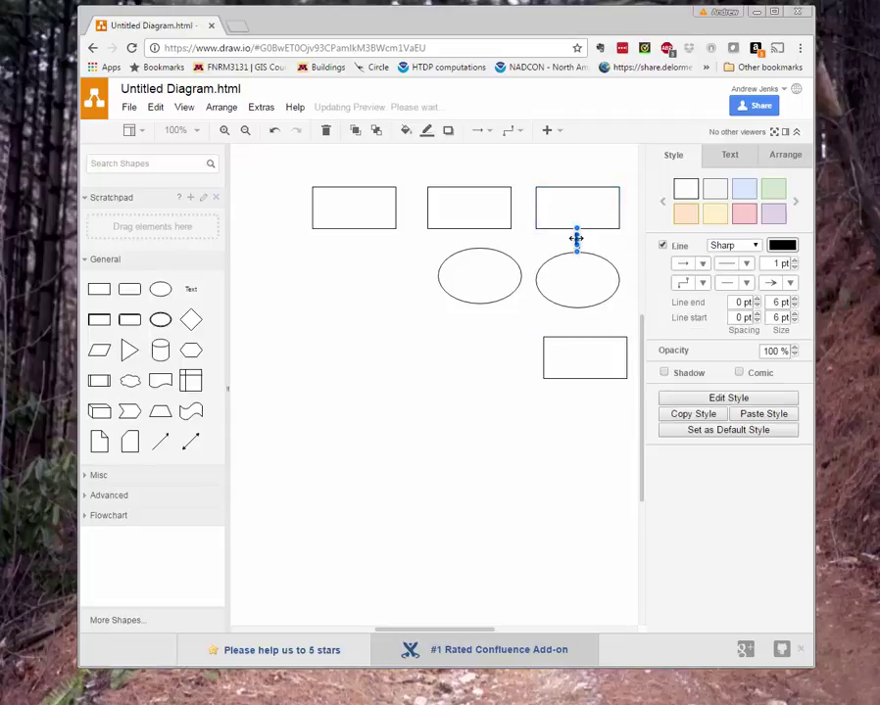
left_click(577, 318)
left_click(478, 240)
left_click(480, 267)
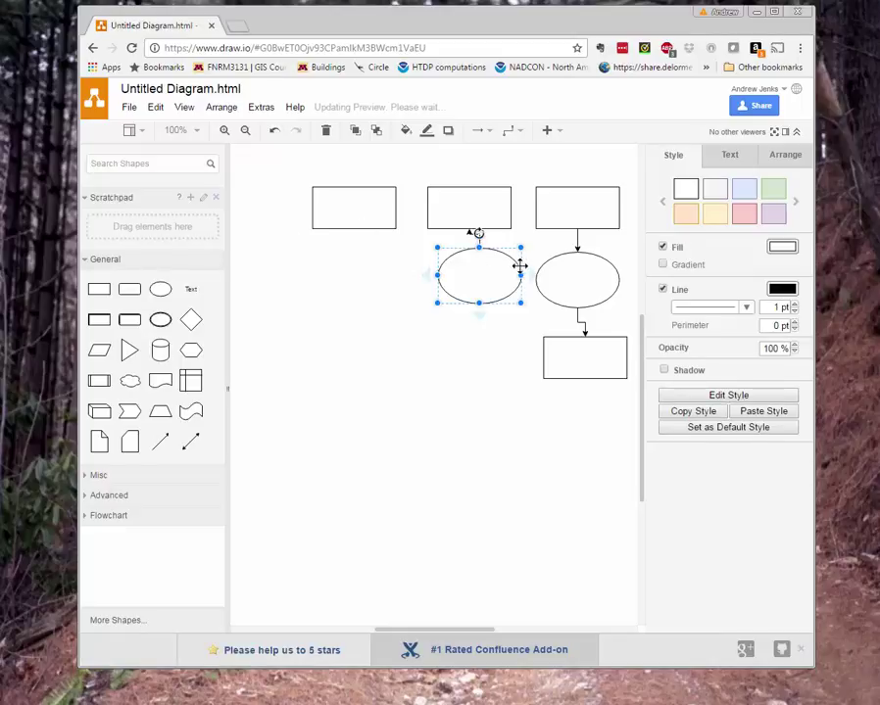
Move the middle ellipse down and left below the first rectangle, and the lower rectangle further down below the middle column.
left_click_drag(486, 282, 467, 379)
left_click(574, 351)
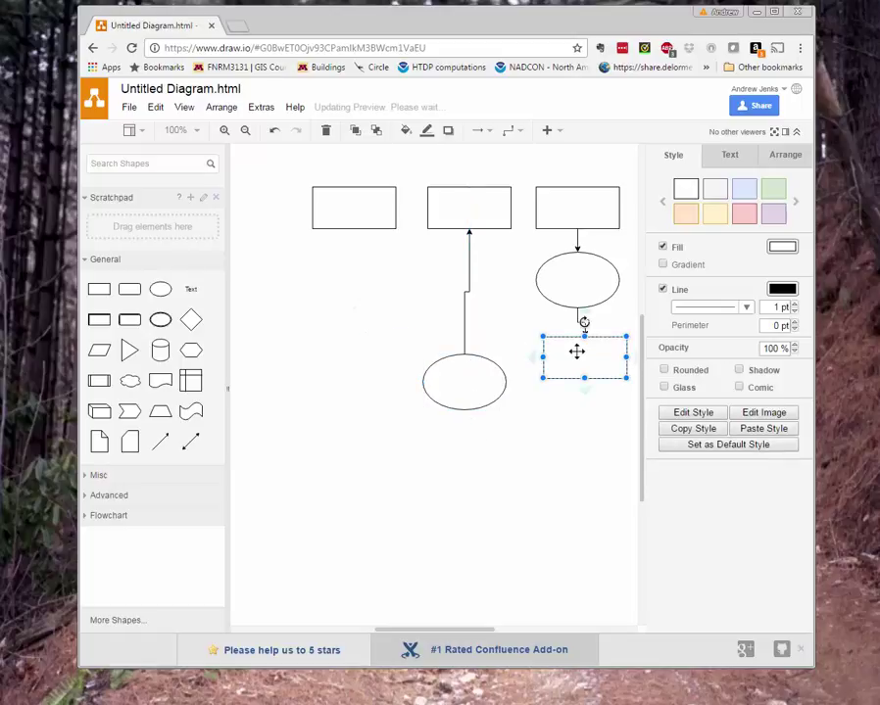
left_click_drag(574, 351, 500, 482)
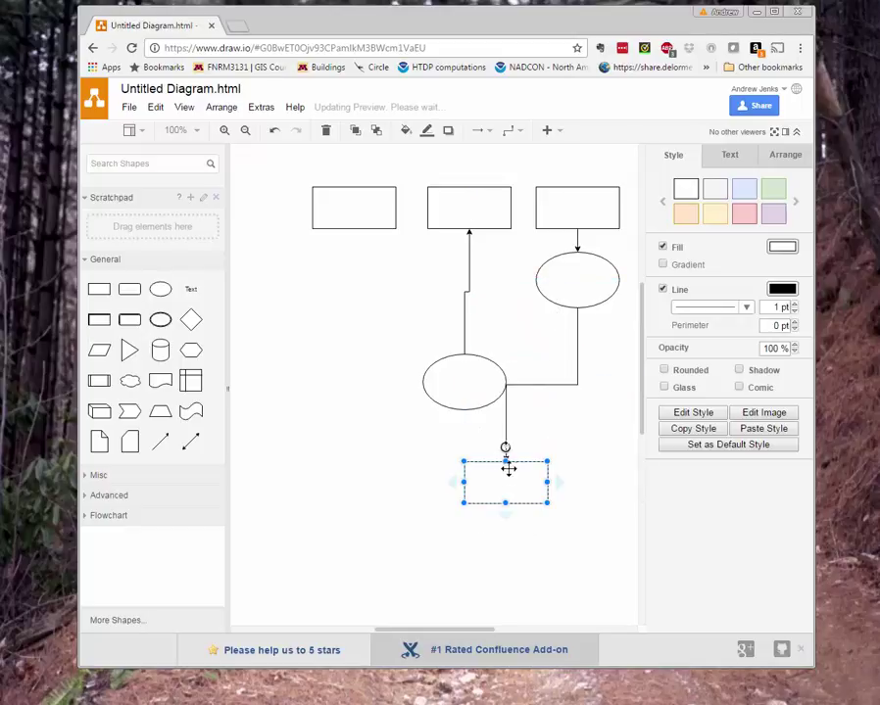
left_click_drag(446, 371, 381, 340)
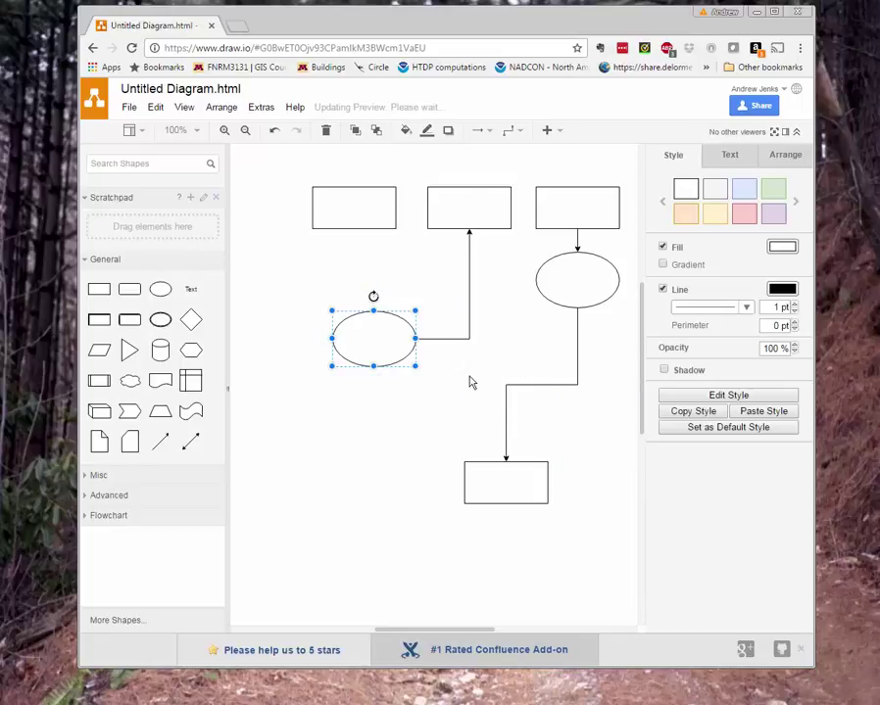
Label the middle rectangle of the top row "dfsdafsda".
double_click(458, 205)
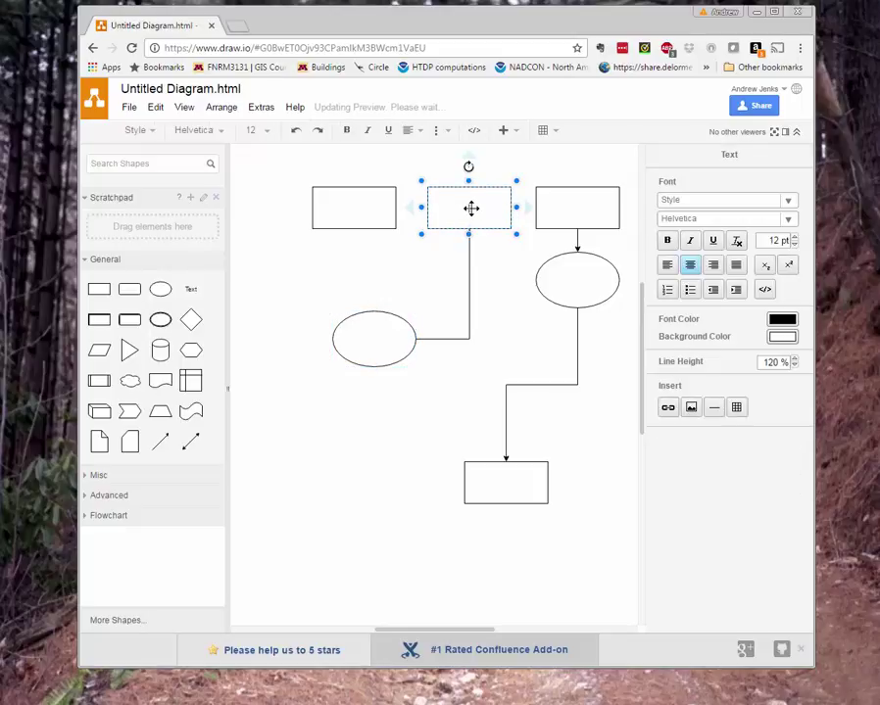
type("dfsdafsda")
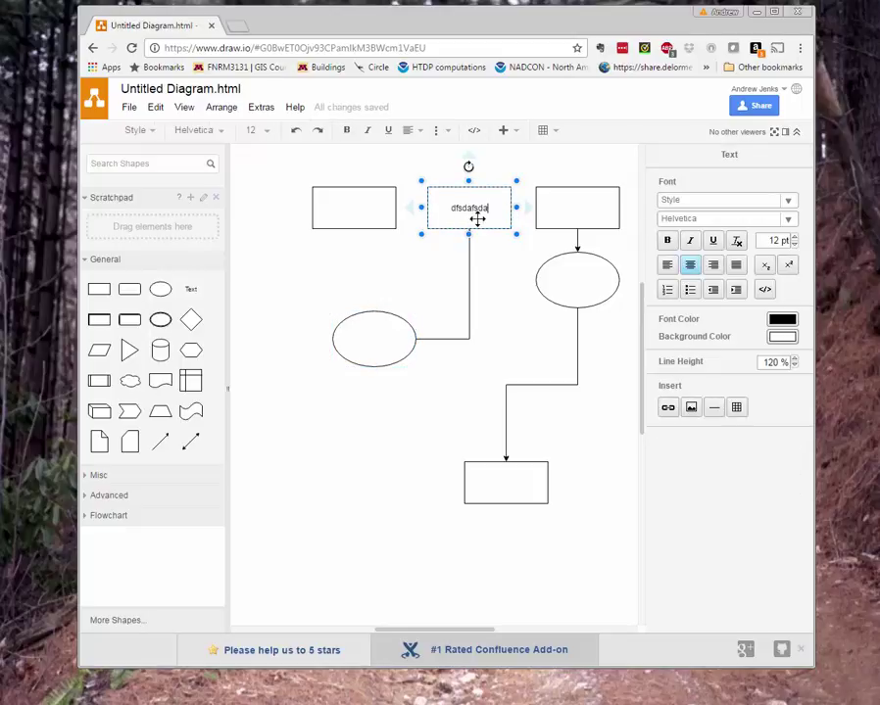
left_click(509, 323)
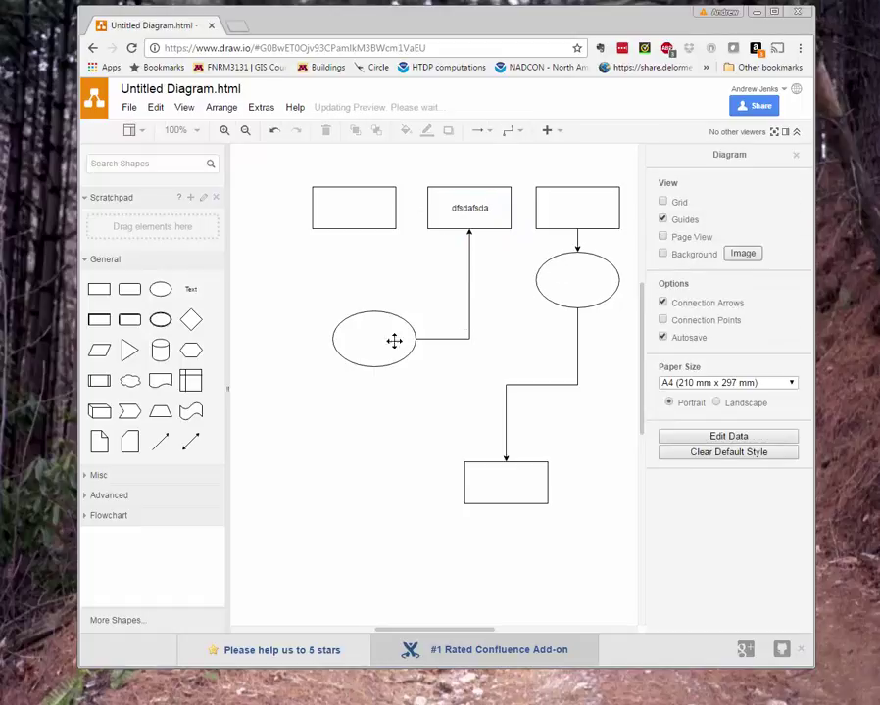
Add a bulleted list from the Misc shapes and place it just below the first rectangle of the top row.
left_click(86, 477)
mouse_move(161, 534)
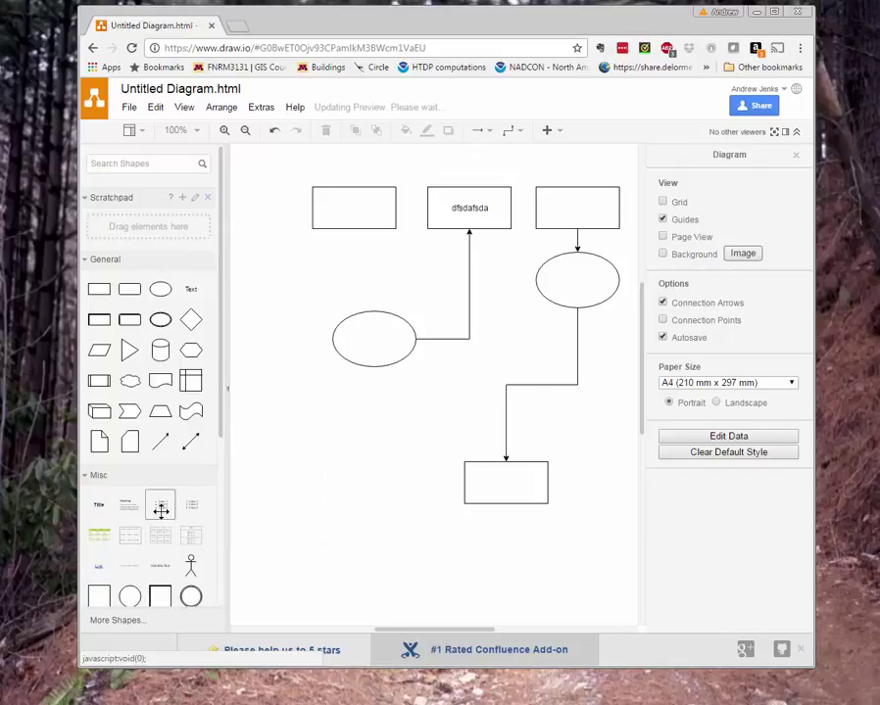
left_click(160, 503)
left_click_drag(276, 169, 404, 243)
left_click(426, 304)
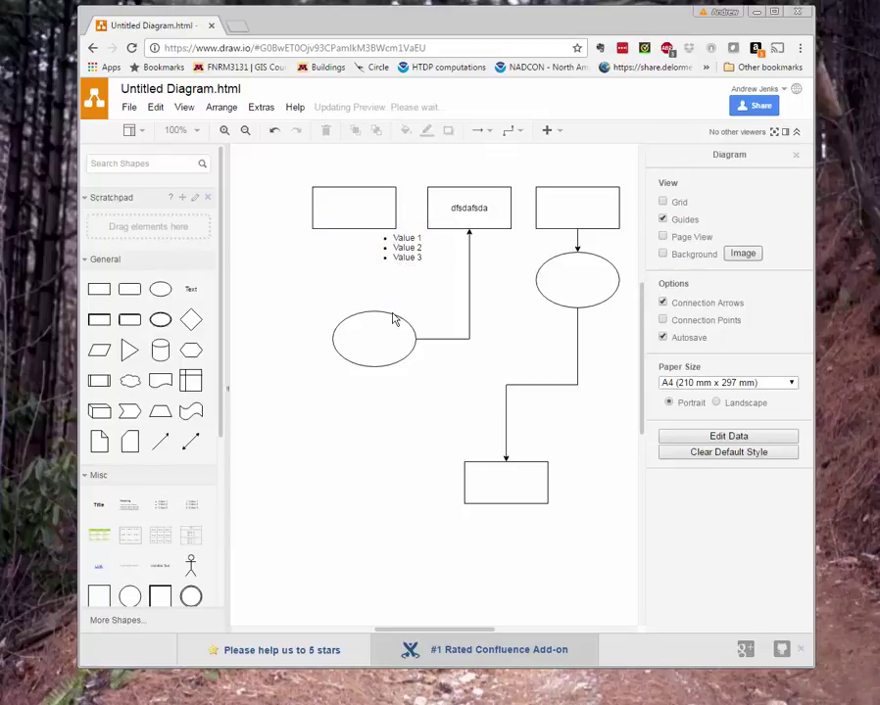
Add a text element reading "fgsadfasd" and place it above the middle rectangle.
left_click(191, 289)
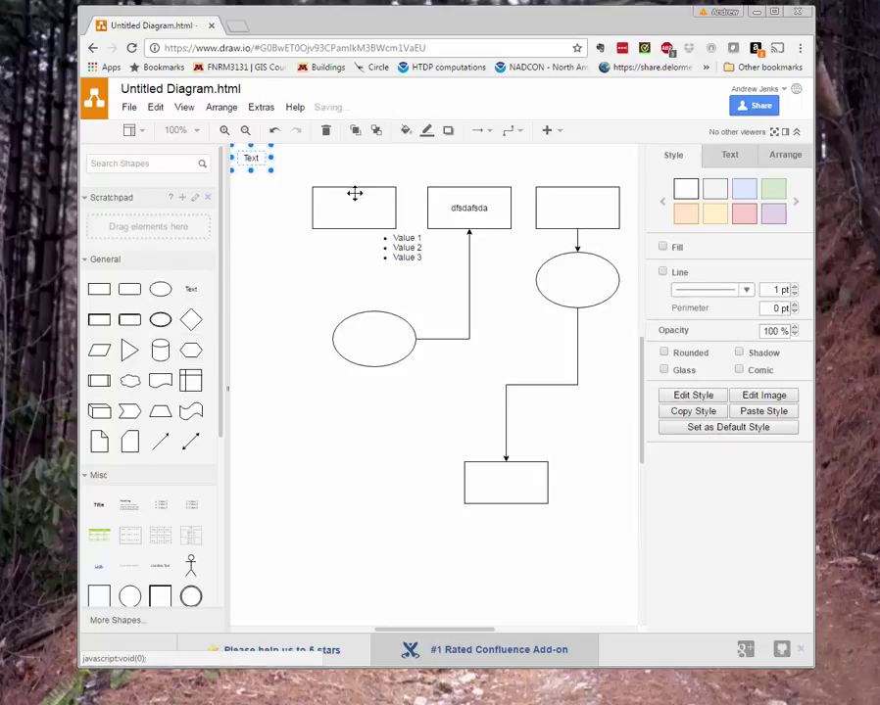
double_click(251, 157)
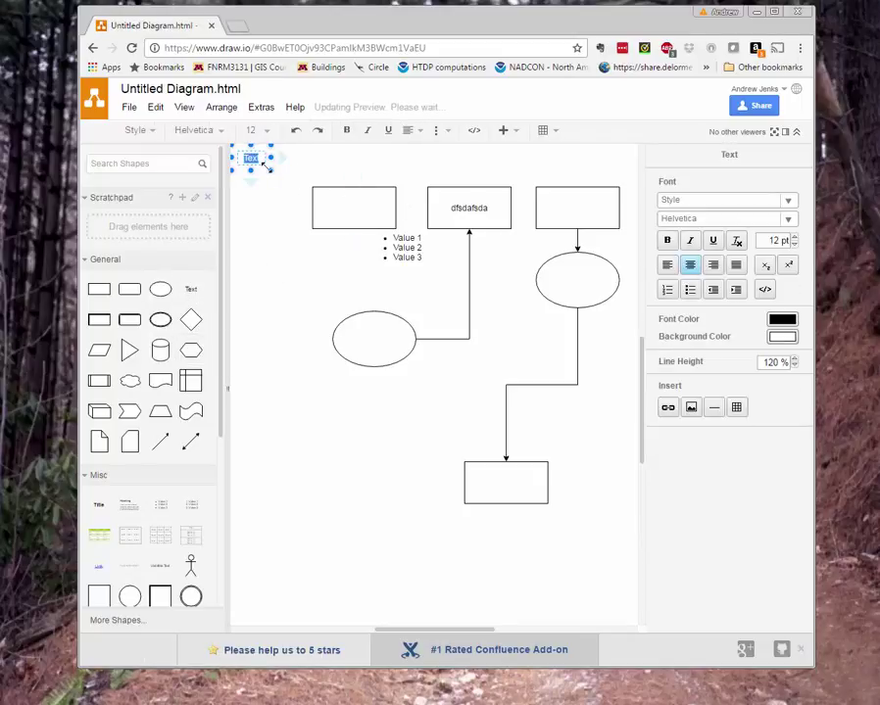
type("gsadfasd")
left_click(259, 208)
left_click_drag(253, 159, 475, 162)
left_click(411, 257)
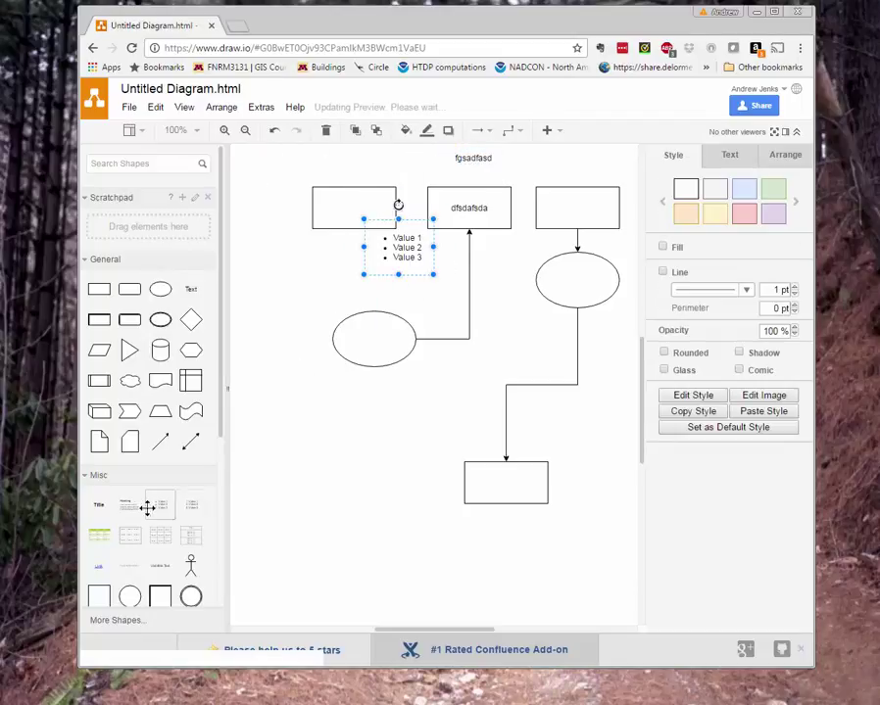
mouse_move(103, 508)
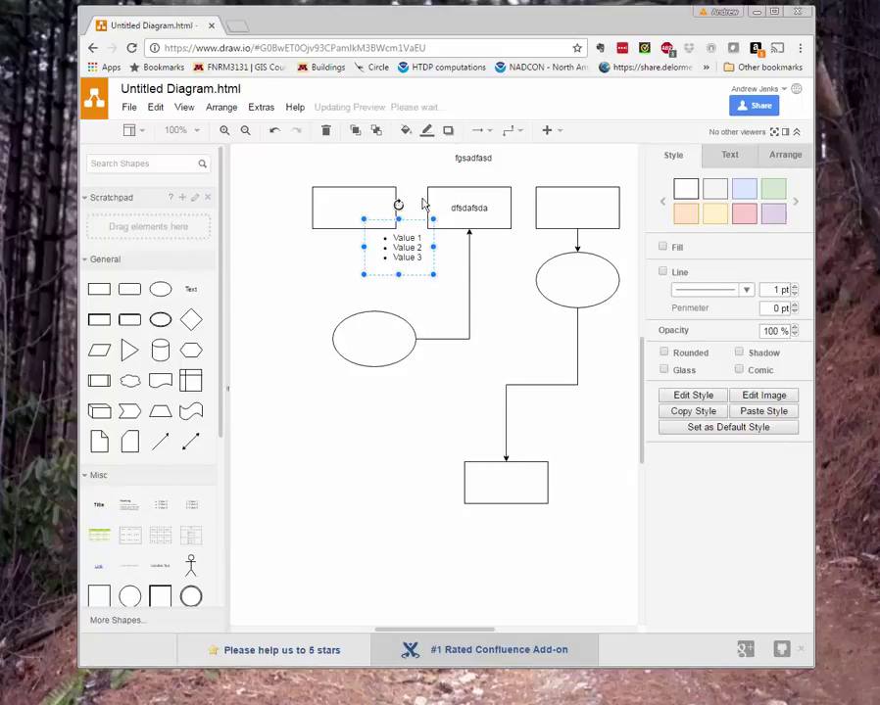
left_click(130, 109)
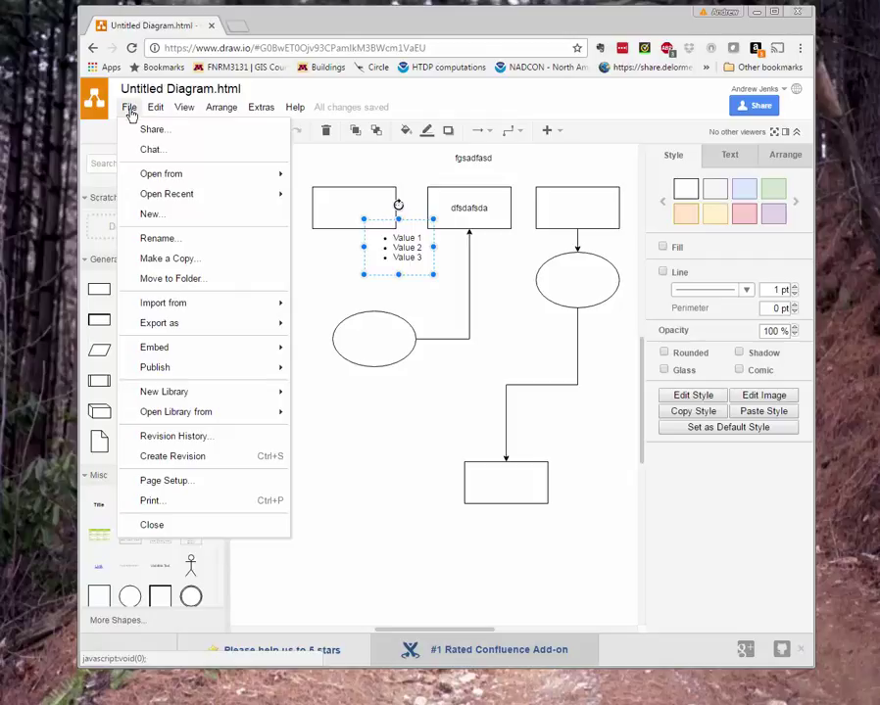
mouse_move(152, 326)
left_click(164, 107)
Rename the diagram as "myflowchart".
left_click(201, 89)
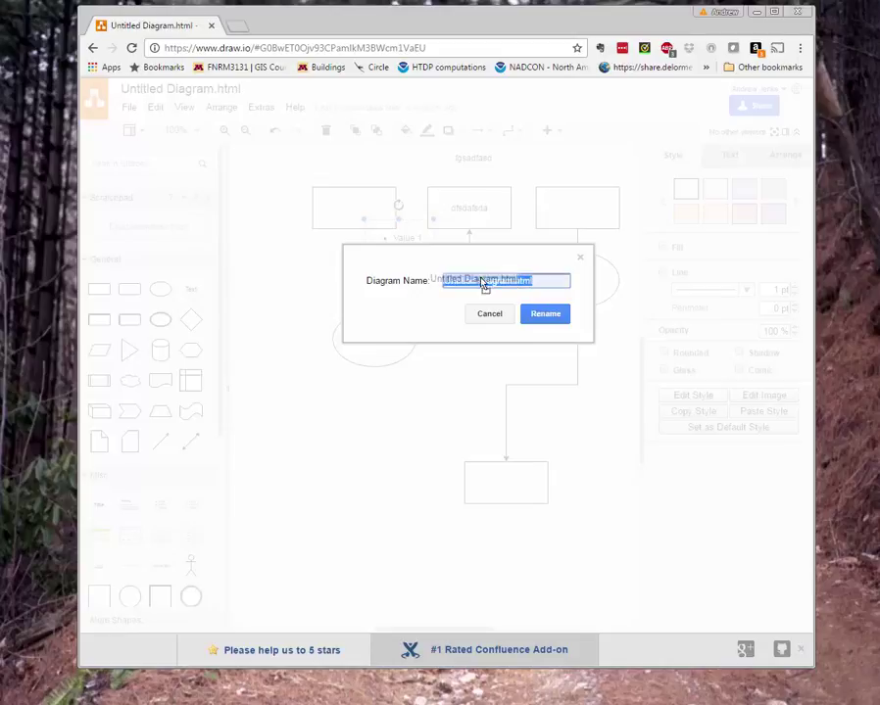
left_click_drag(484, 284, 453, 275)
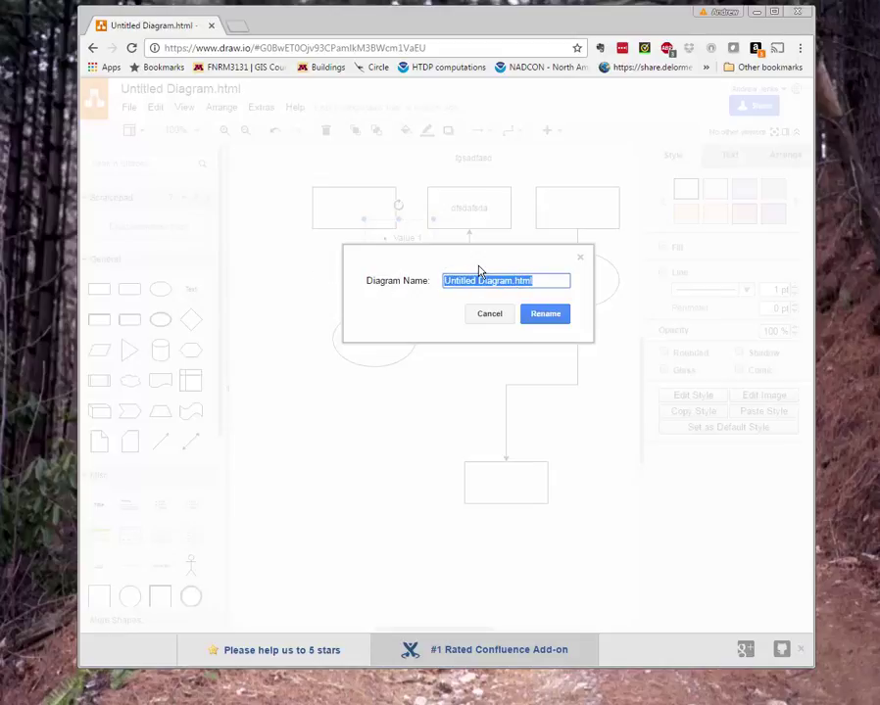
type("myflowchart")
left_click(530, 315)
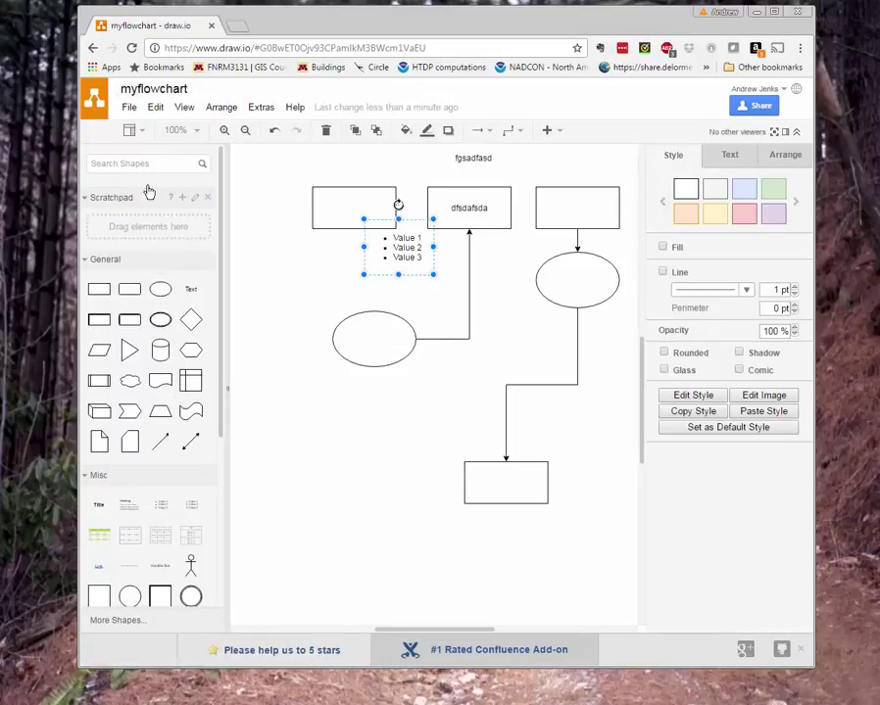
Try to export the whole diagram as a cropped PDF named myflowchart.pdf to Google Drive.
left_click(130, 109)
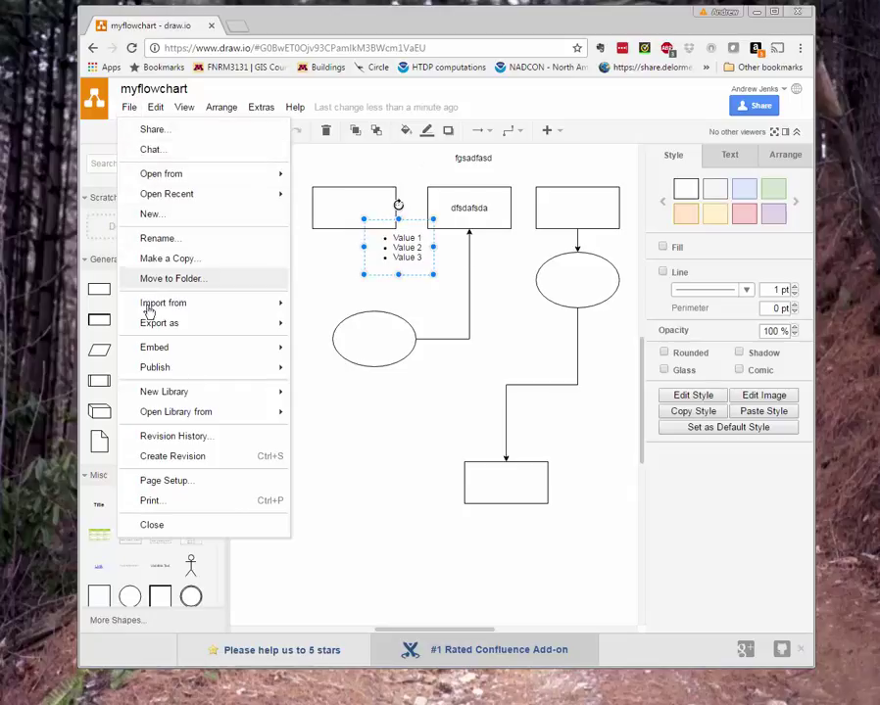
mouse_move(177, 323)
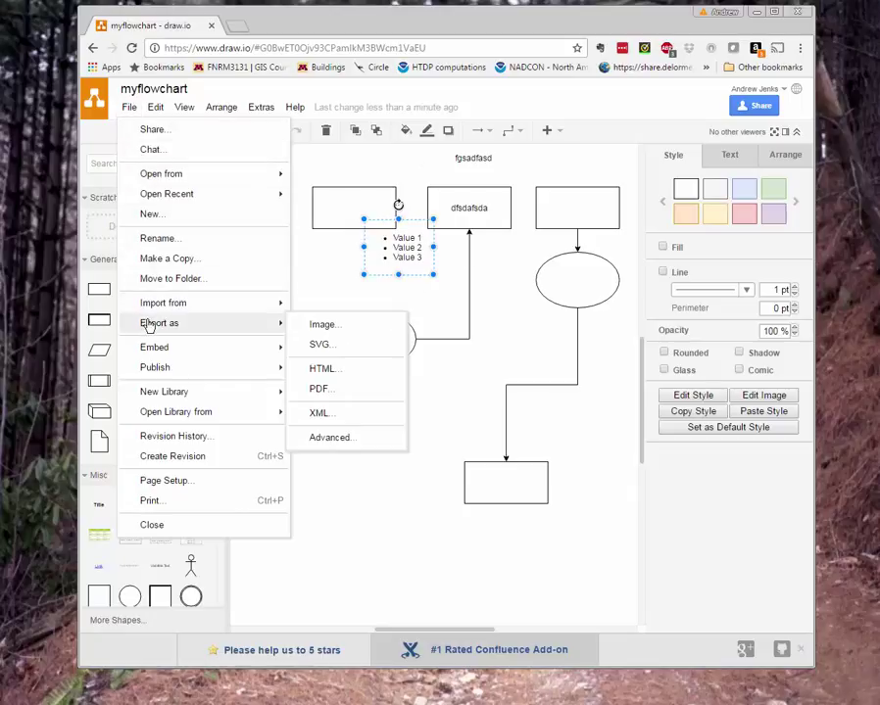
left_click(321, 390)
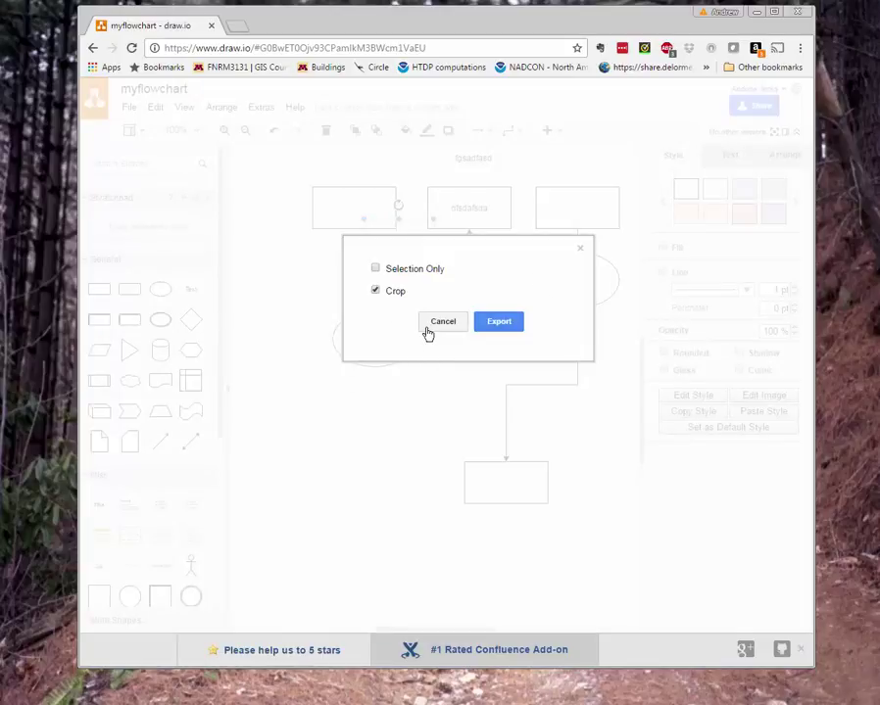
left_click(495, 326)
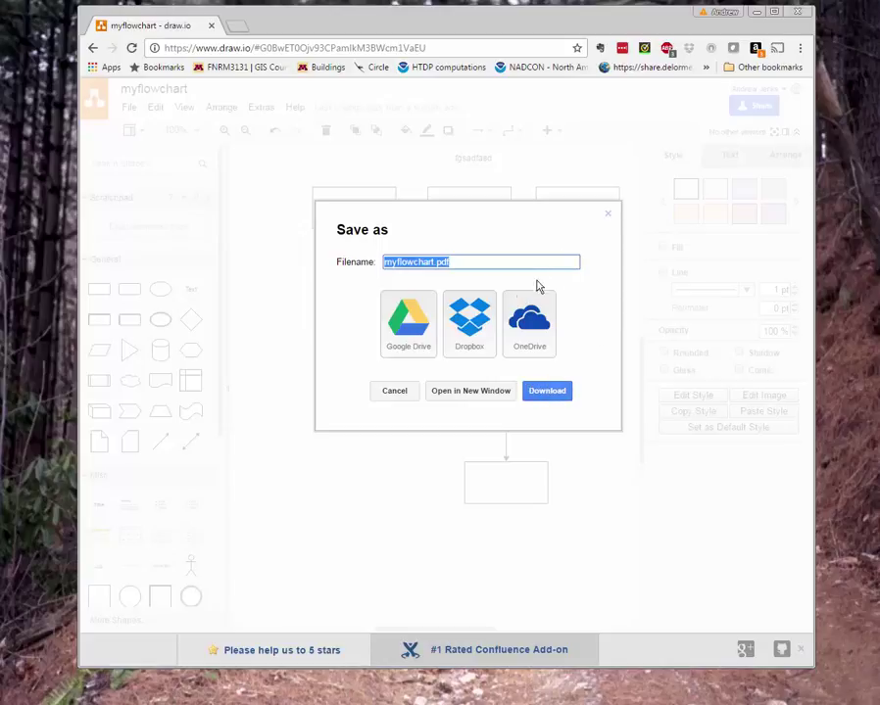
left_click(403, 333)
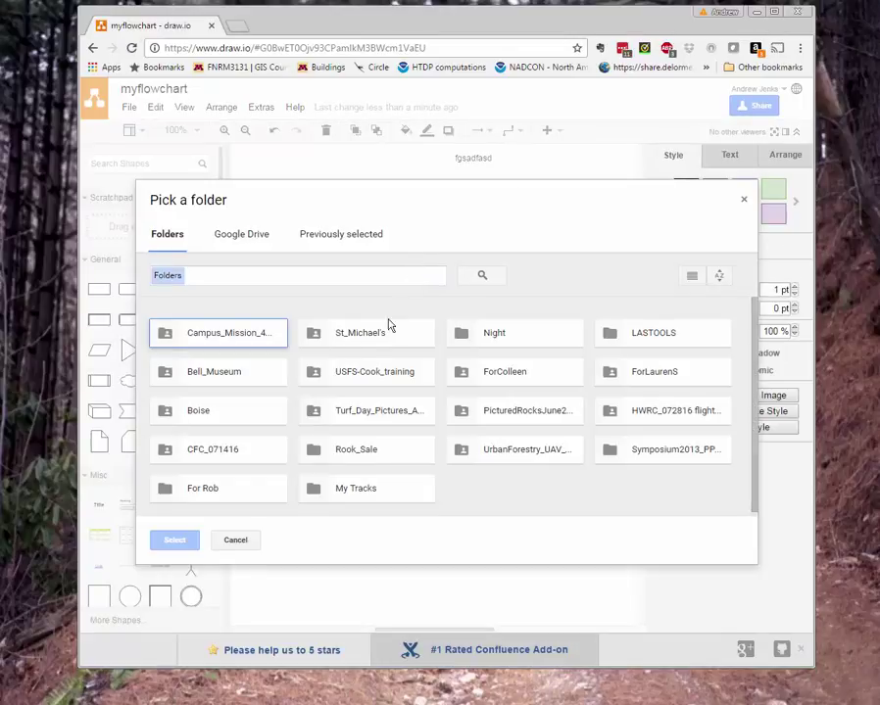
left_click(744, 200)
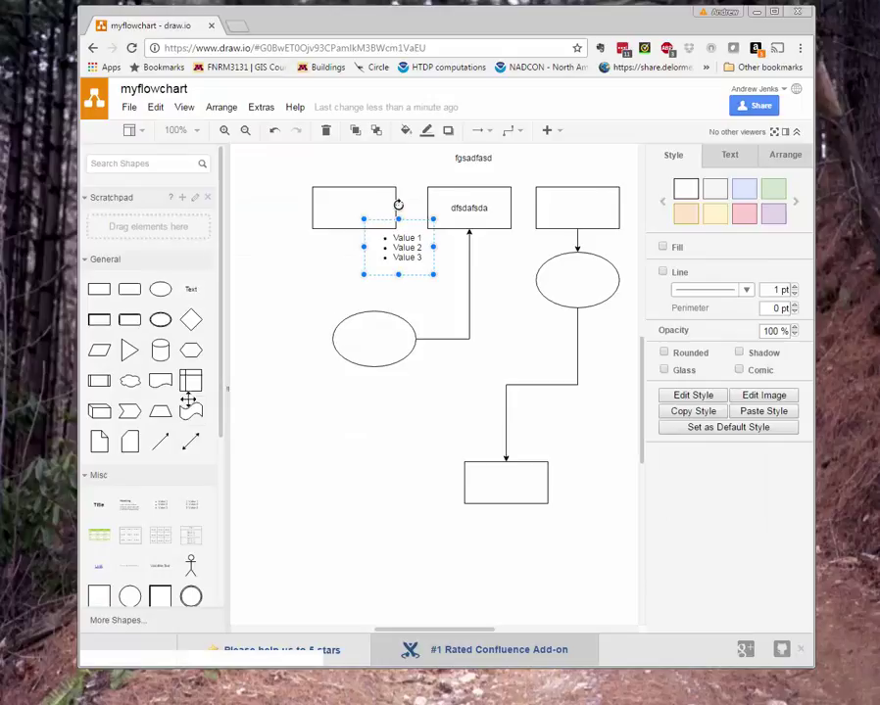